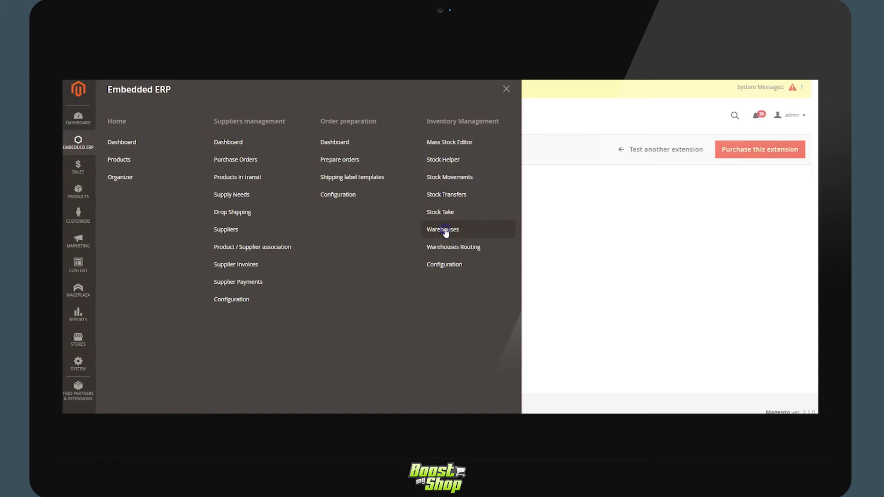
Check that Warehouses Routing uses Main and DropShip for sales and shipment, DropShip at priority 1.
left_click(443, 230)
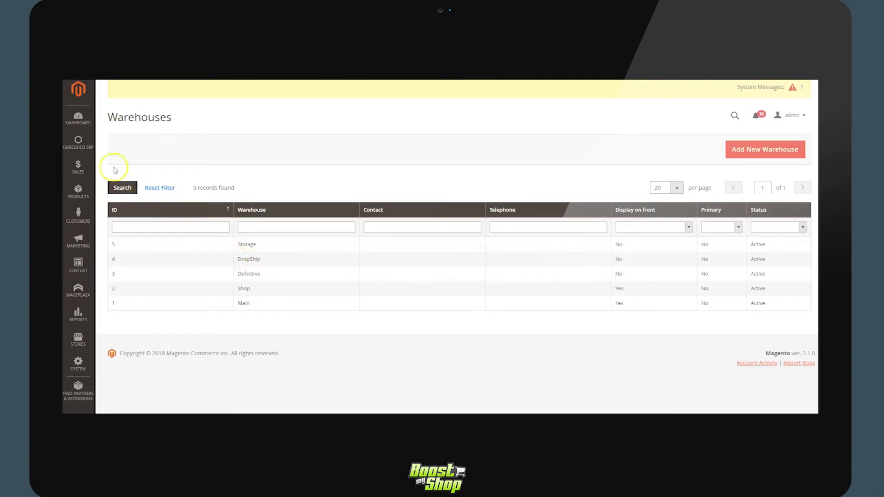
left_click(83, 147)
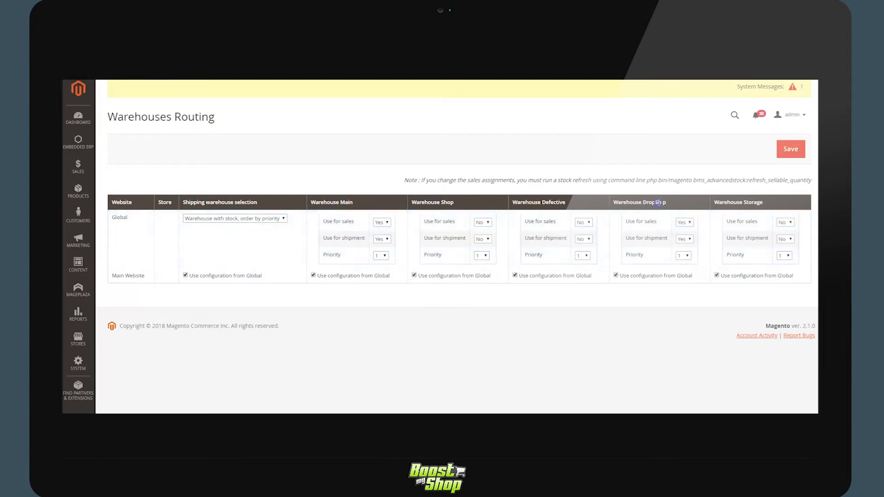
left_click(667, 202)
left_click(668, 224)
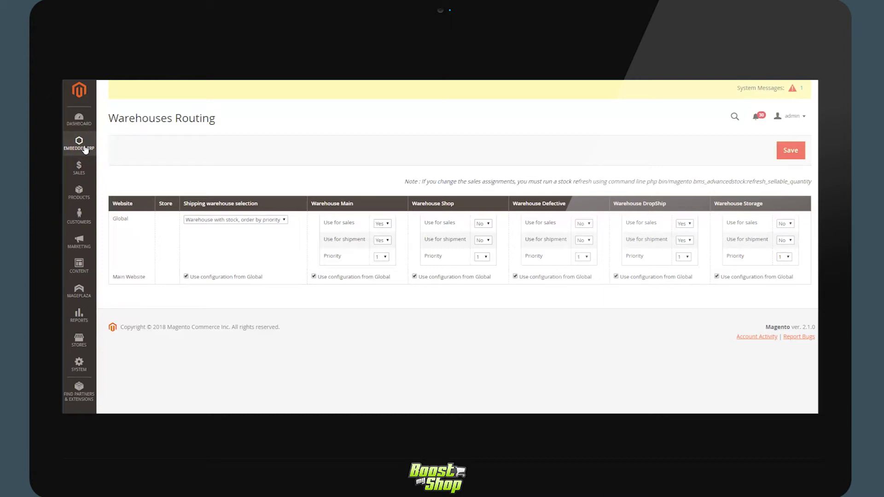
Show Supplier A's Stock Import Settings from the suppliers list.
left_click(82, 147)
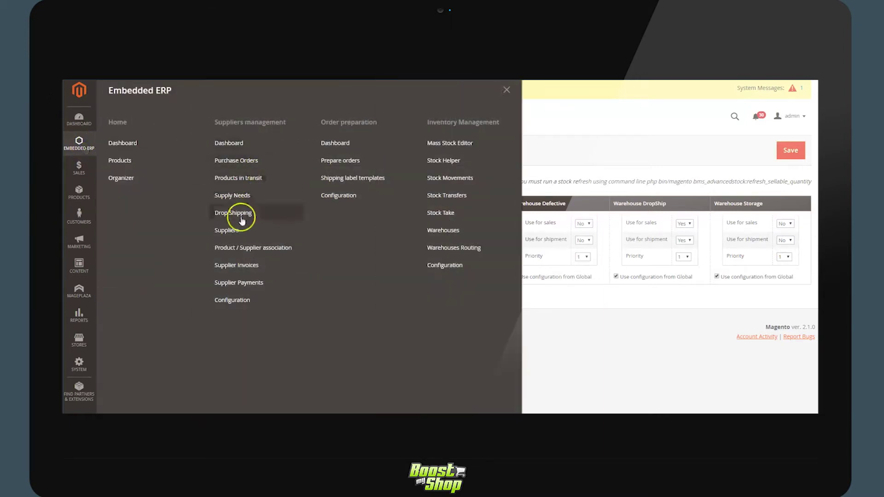
left_click(250, 233)
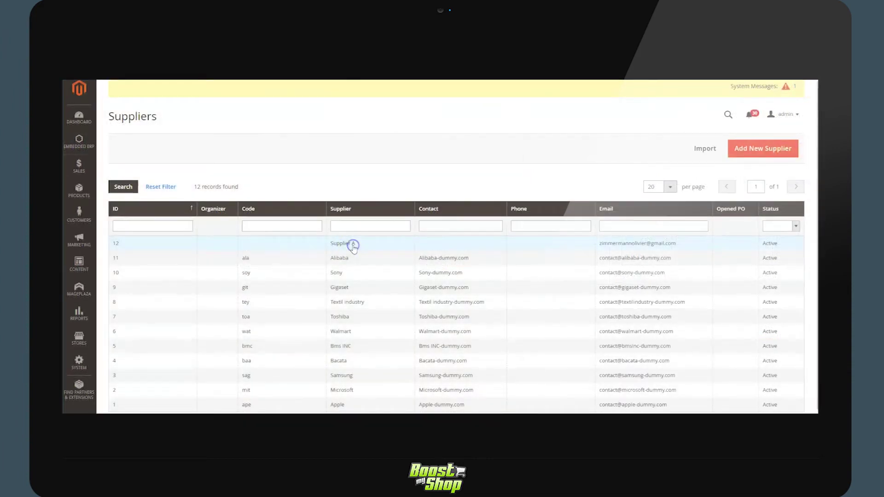
left_click(352, 244)
left_click(414, 214)
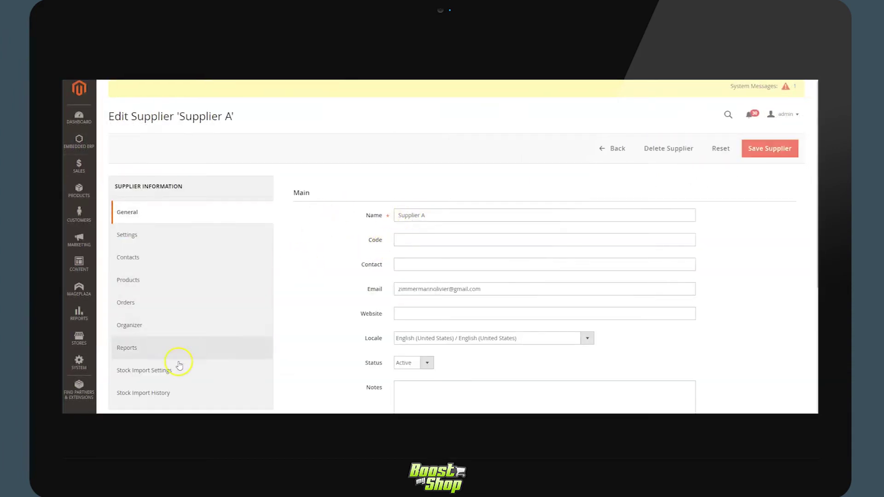
left_click(166, 371)
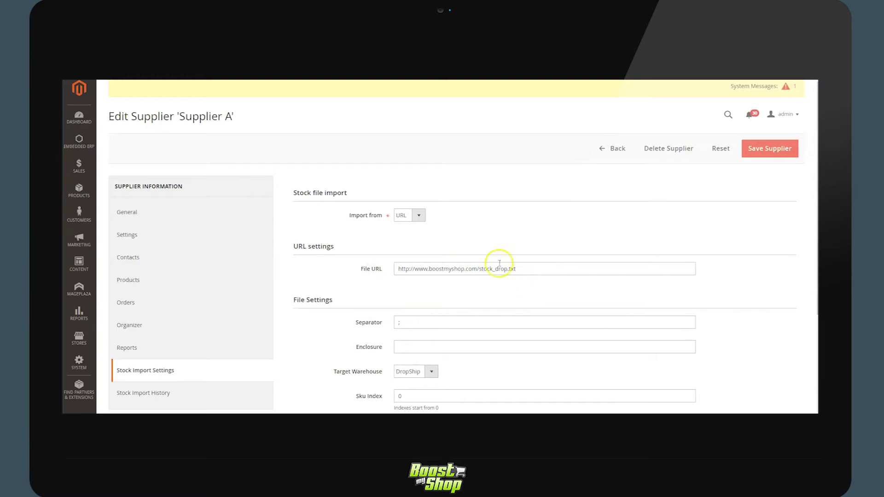
Review the stock file URL, keep Import from set to URL, and bring up the Warehouses link menu.
left_click(402, 268)
left_click_drag(401, 268, 533, 265)
left_click(522, 239)
left_click(417, 215)
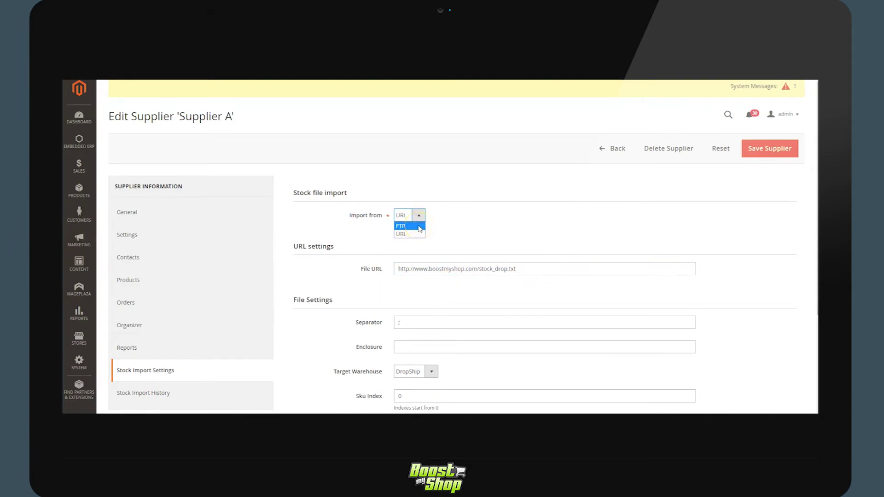
left_click(485, 225)
left_click(80, 142)
right_click(446, 231)
Open the DropShip warehouse in a new tab and list its four bags with stock quantities.
left_click(455, 235)
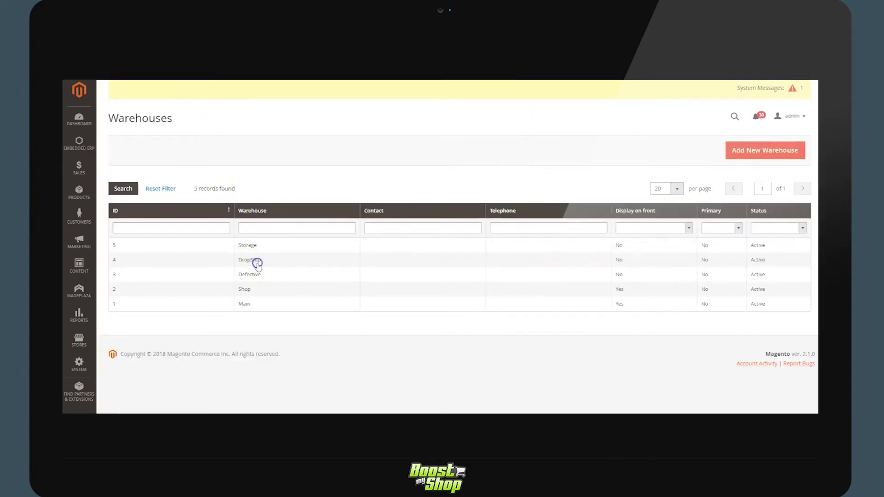
left_click(256, 263)
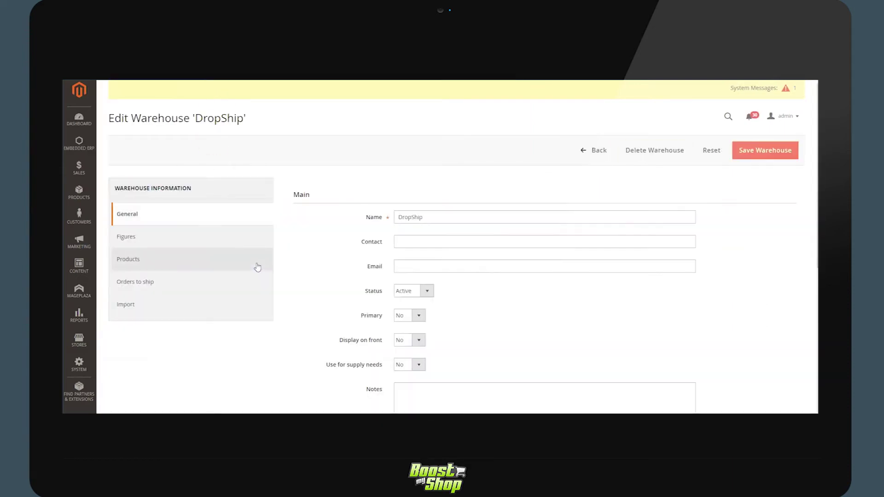
left_click(207, 261)
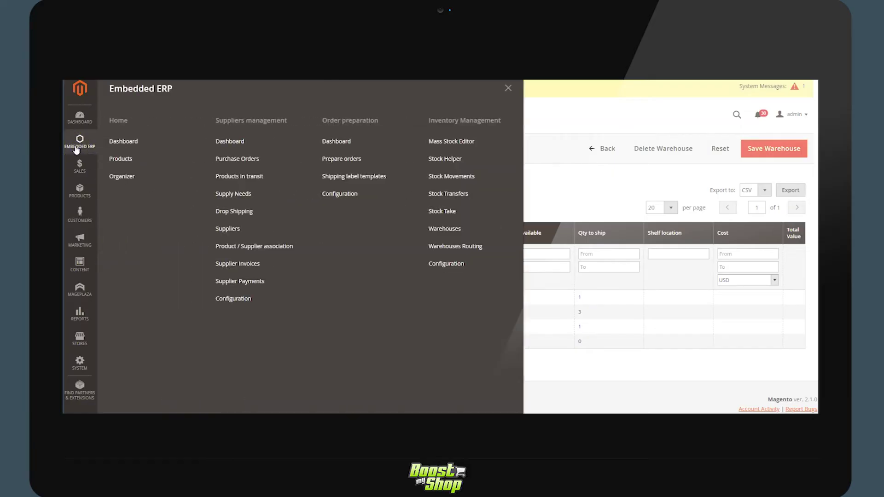
View order #000000005's inventory: three bags from DropShip, Erika Running Short from Main.
left_click(80, 166)
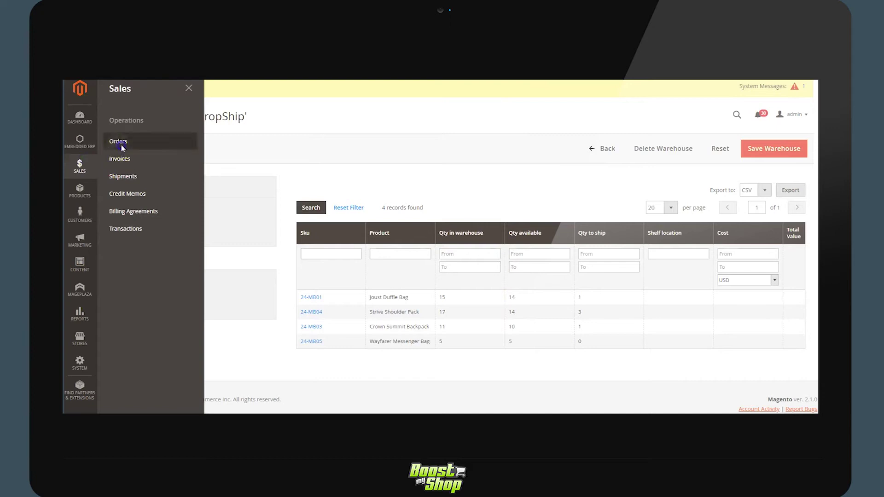
left_click(119, 142)
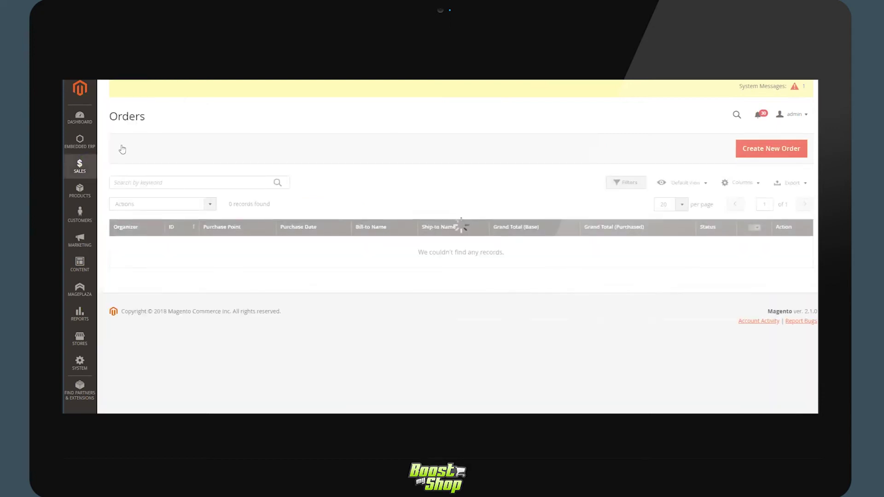
left_click(385, 254)
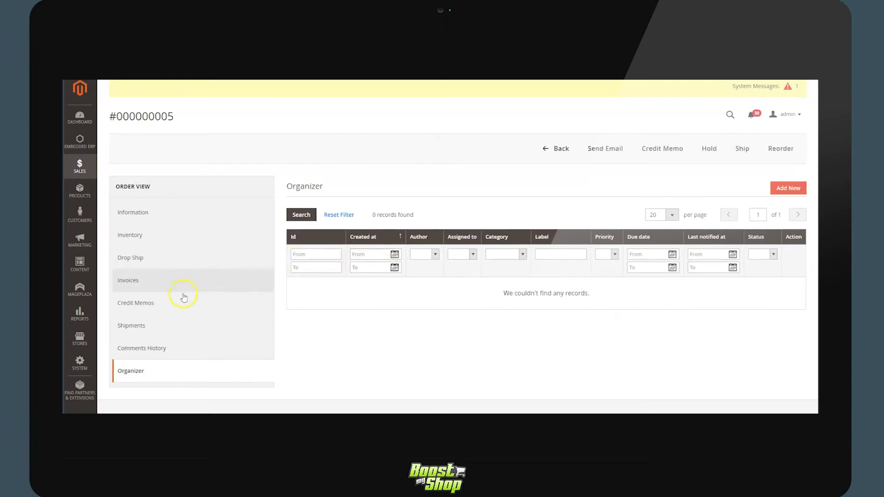
left_click(154, 233)
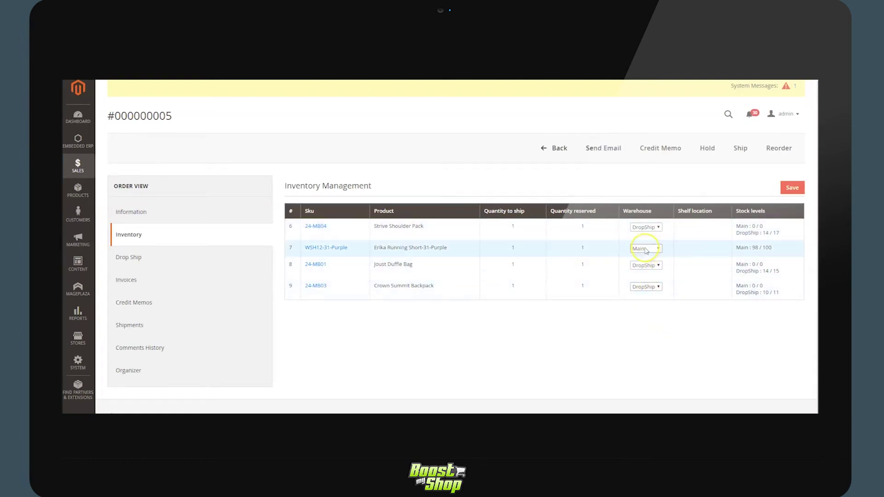
In Drop Shipping, send the first order's Strive Shoulder Pack to Supplier A at $2.99.
left_click(81, 146)
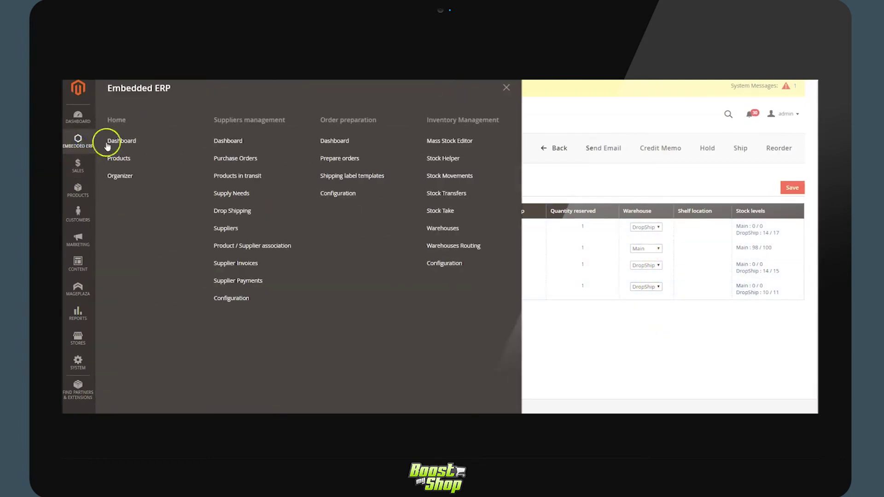
left_click(262, 211)
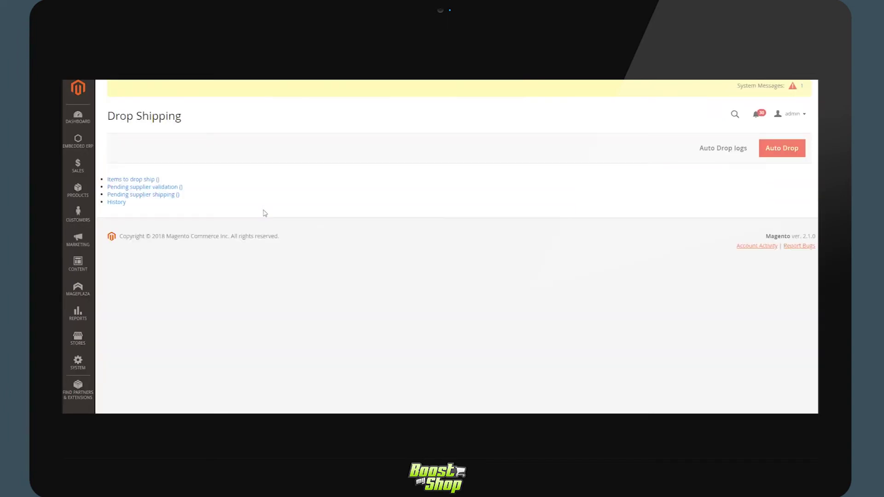
left_click(302, 148)
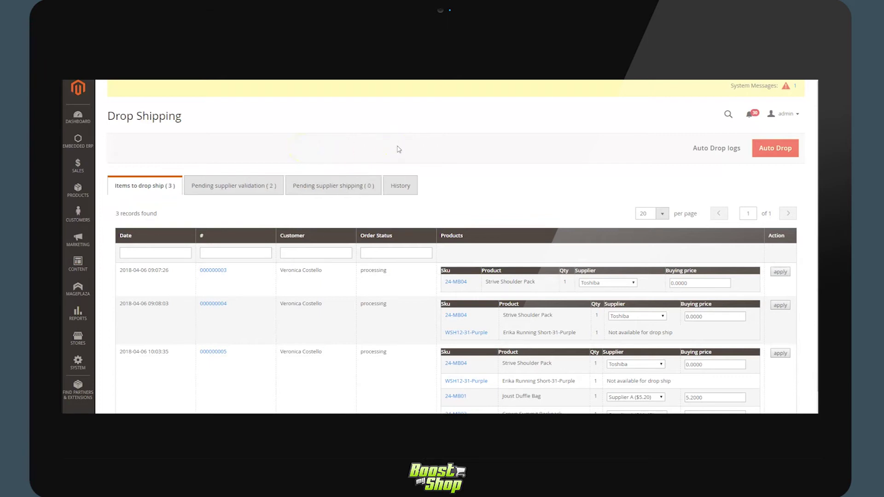
left_click(429, 144)
left_click(618, 283)
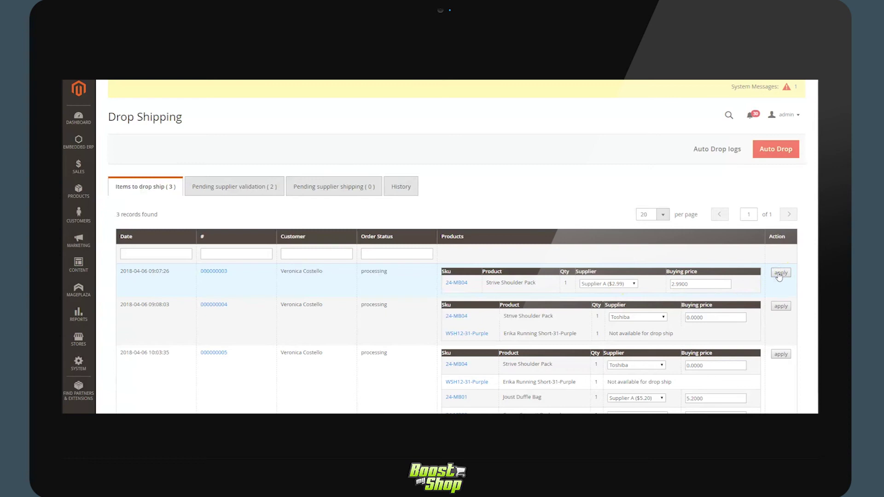
left_click(779, 275)
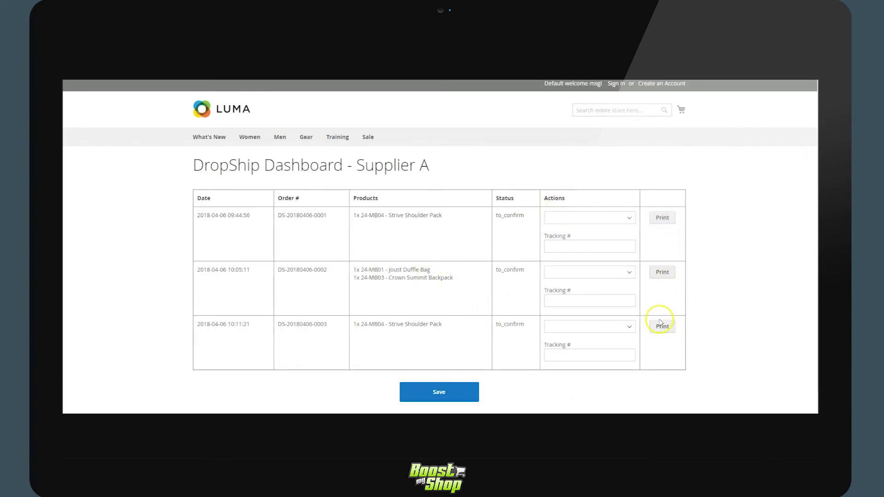
Confirm shipment of the Strive Shoulder Pack request with a tracking number and save.
left_click(569, 218)
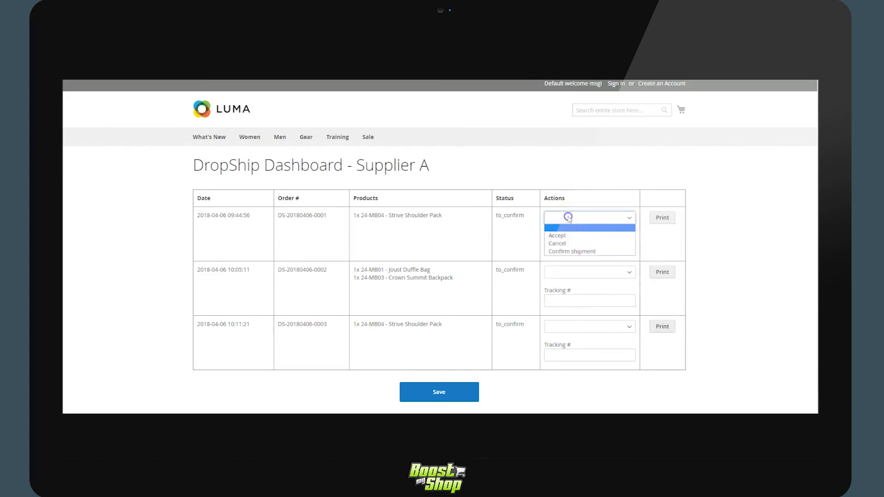
left_click(600, 252)
left_click(601, 247)
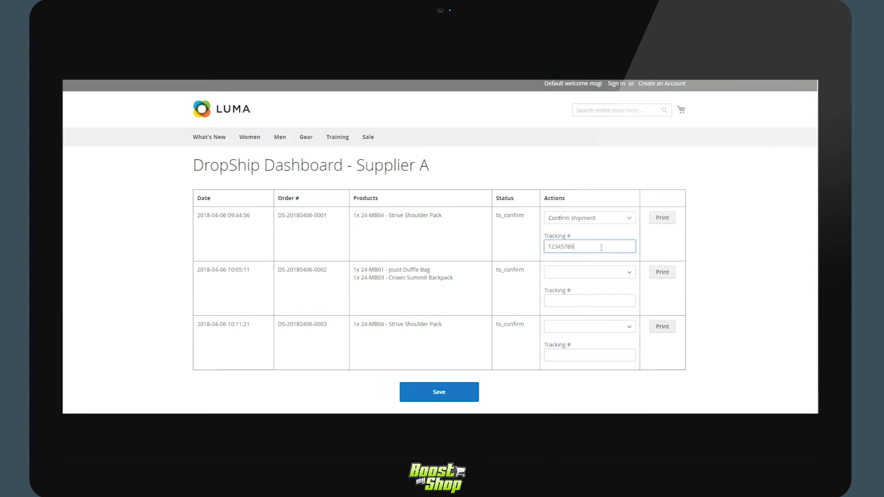
left_click(659, 241)
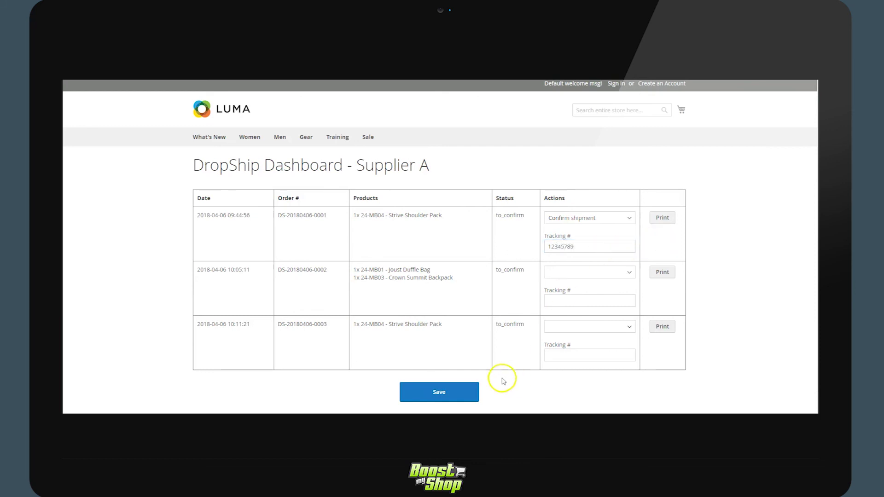
left_click(457, 392)
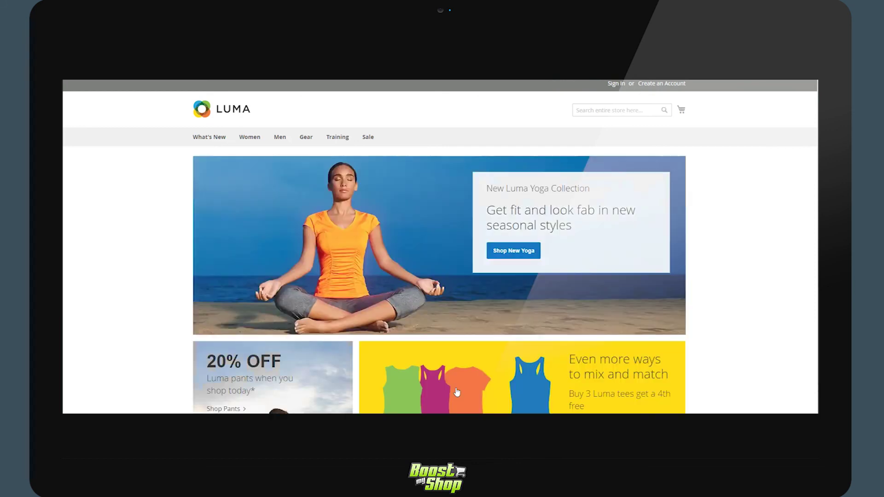
left_click(500, 250)
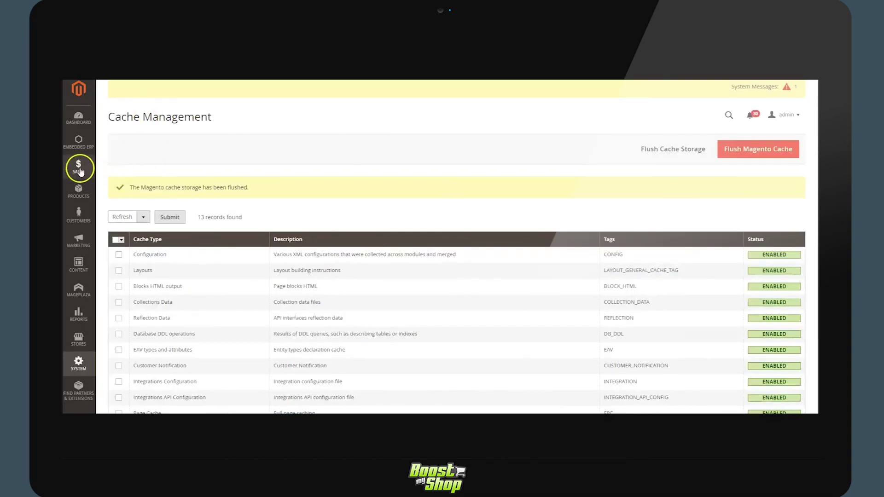
left_click(78, 142)
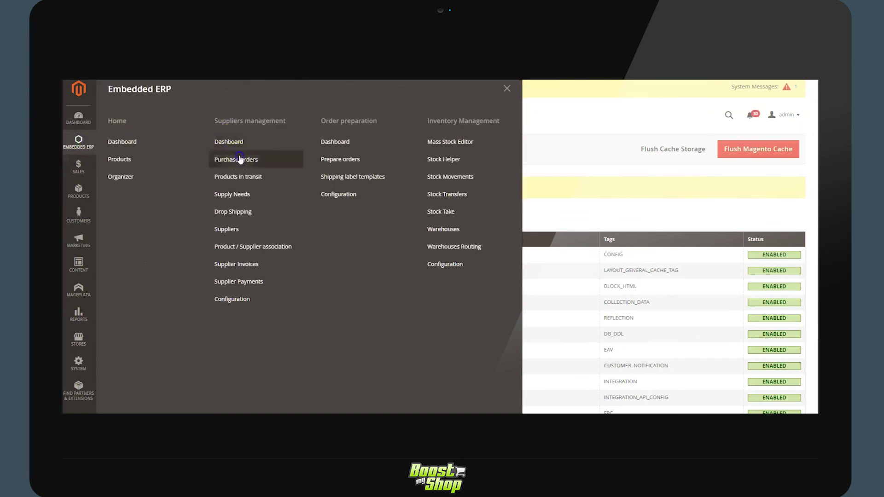
left_click(244, 158)
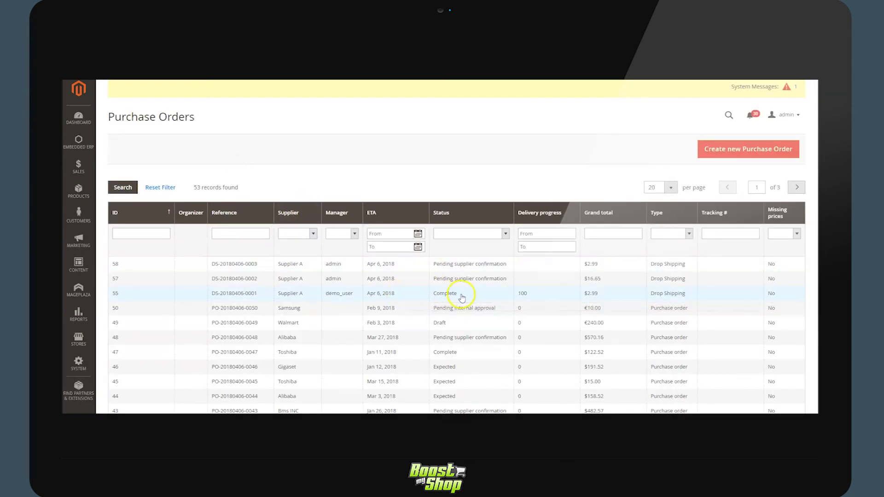
left_click(461, 295)
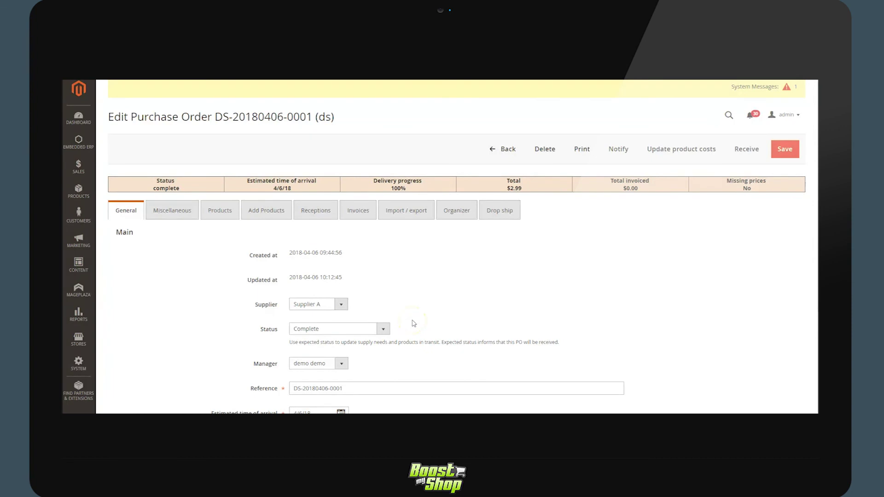
left_click(498, 210)
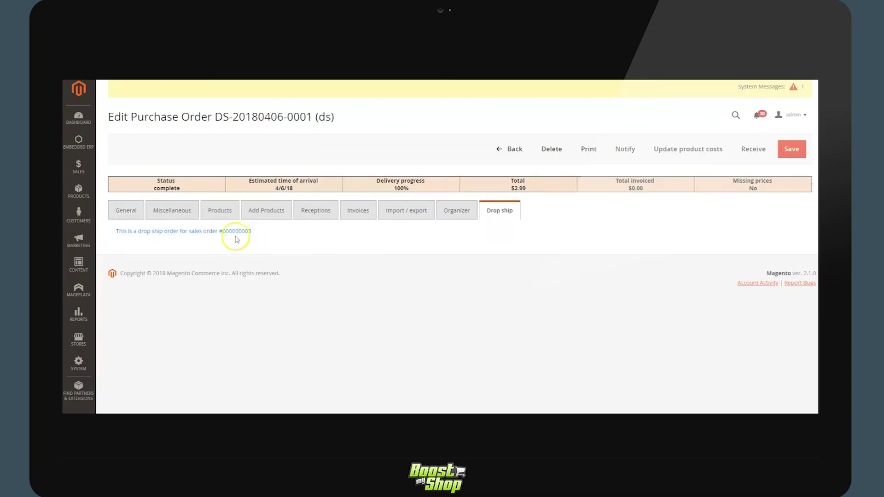
left_click(217, 231)
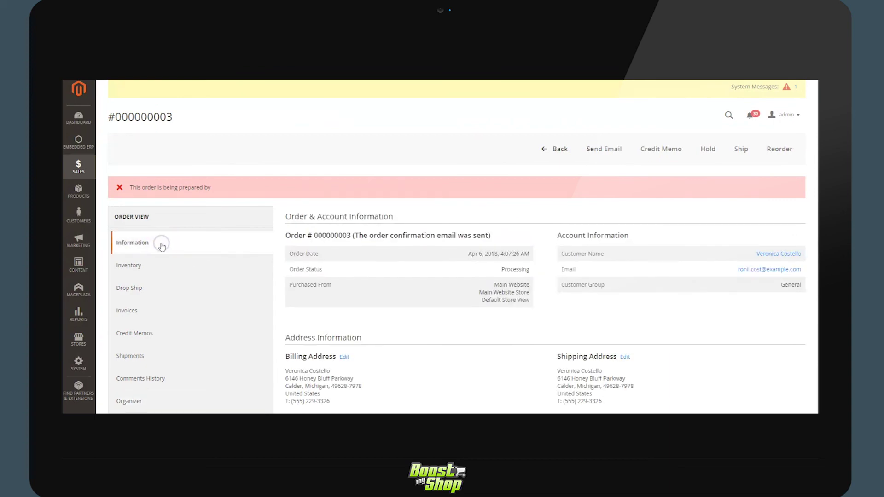